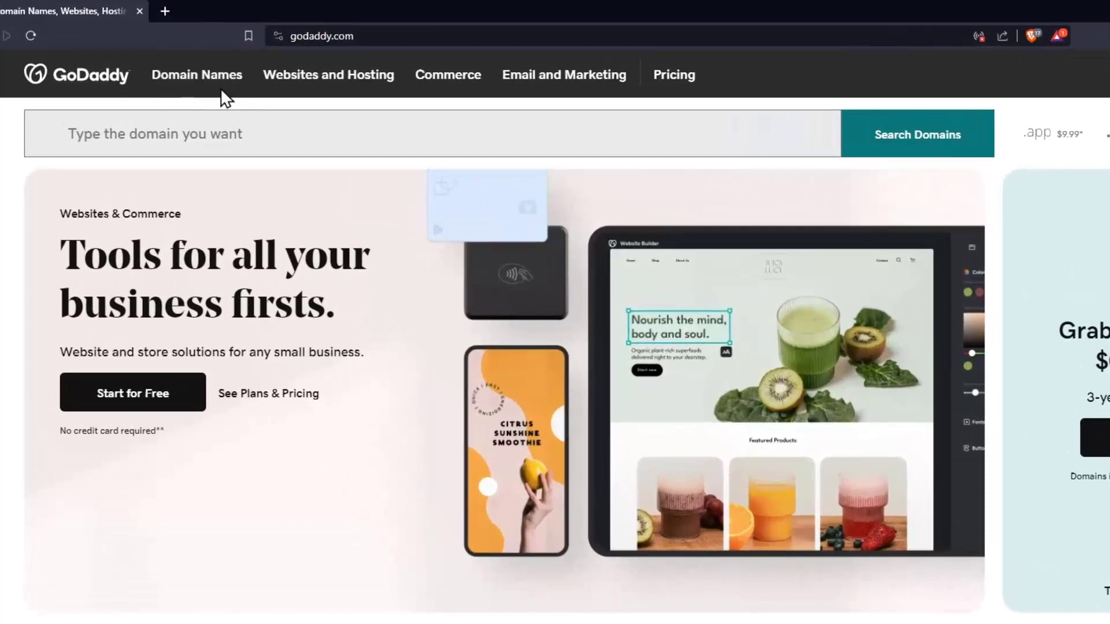
Open the domain search page and search for 'techexpress'.
{"action": "left_click", "coordinate": [219, 85]}
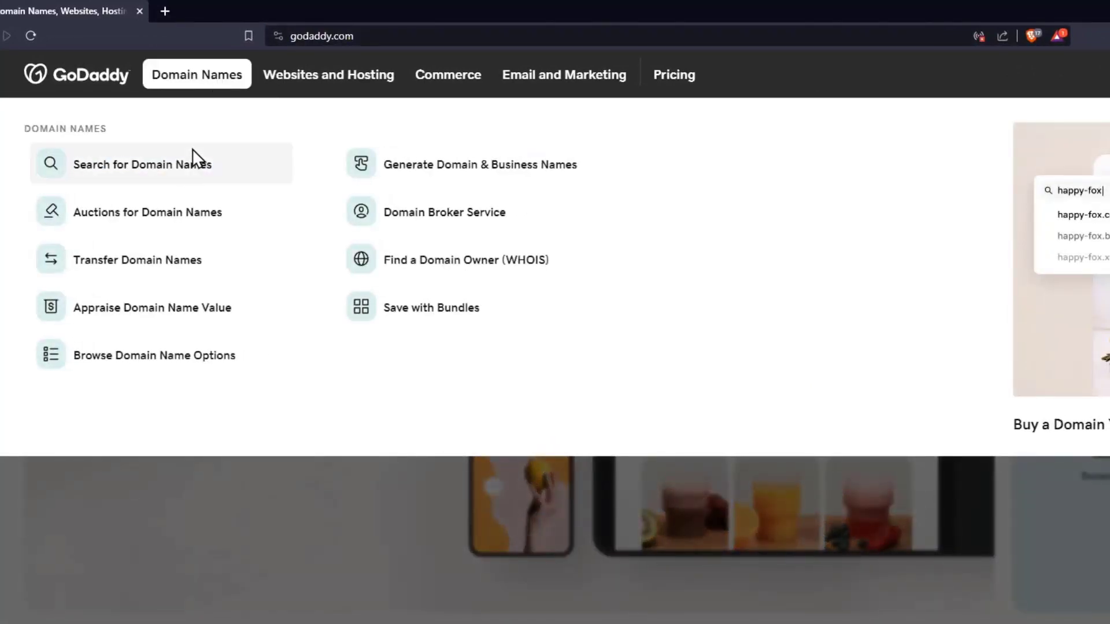
{"action": "left_click", "coordinate": [112, 173]}
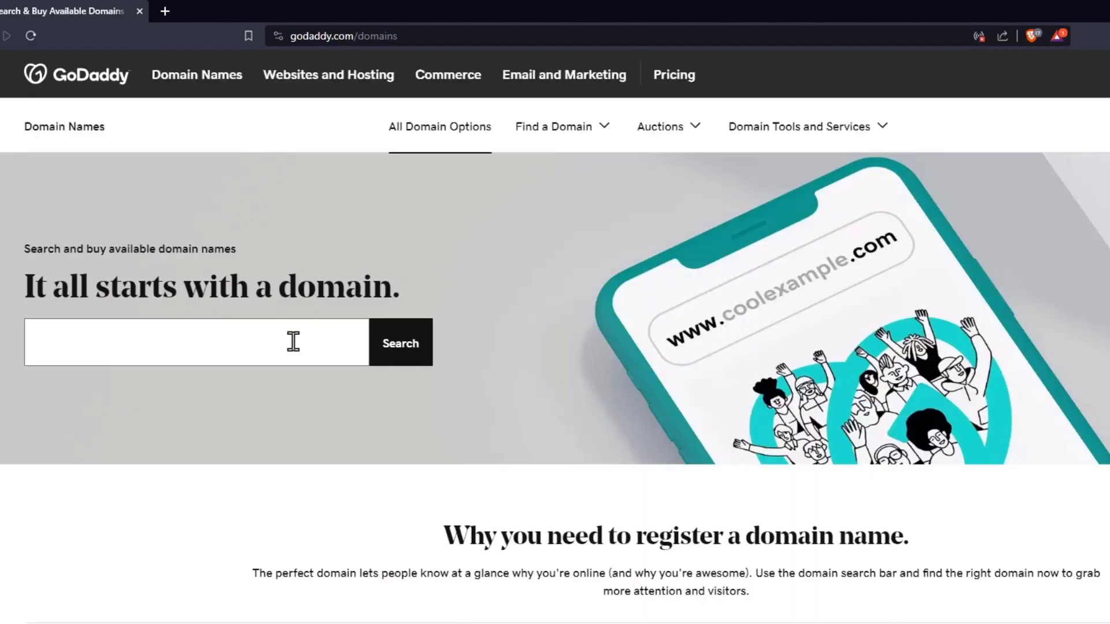
{"action": "left_click", "coordinate": [260, 347]}
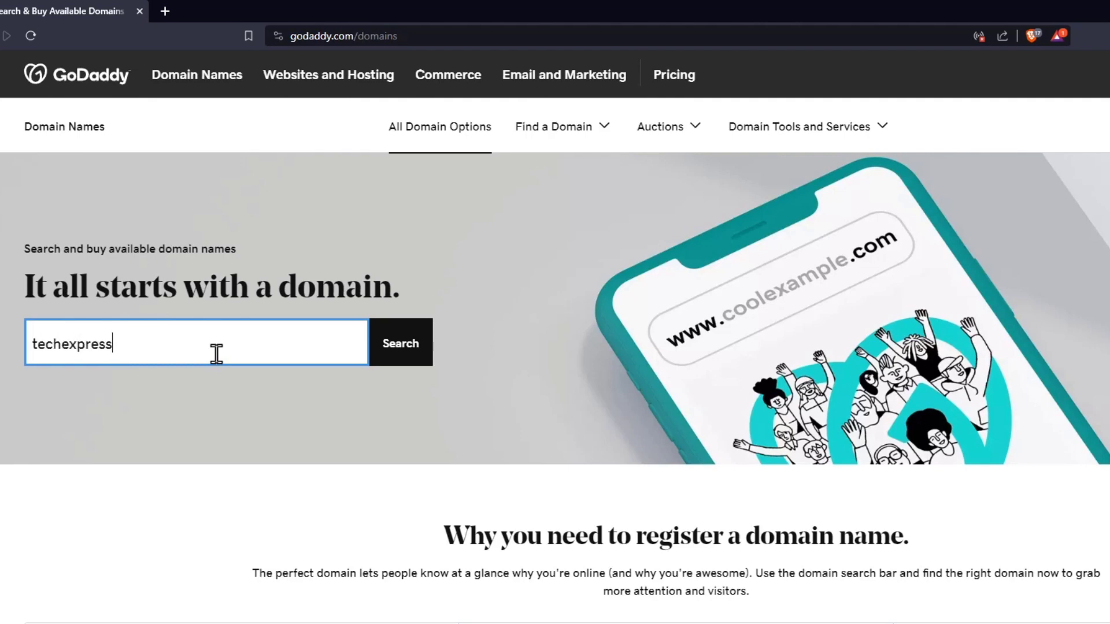
{"action": "left_click", "coordinate": [426, 360]}
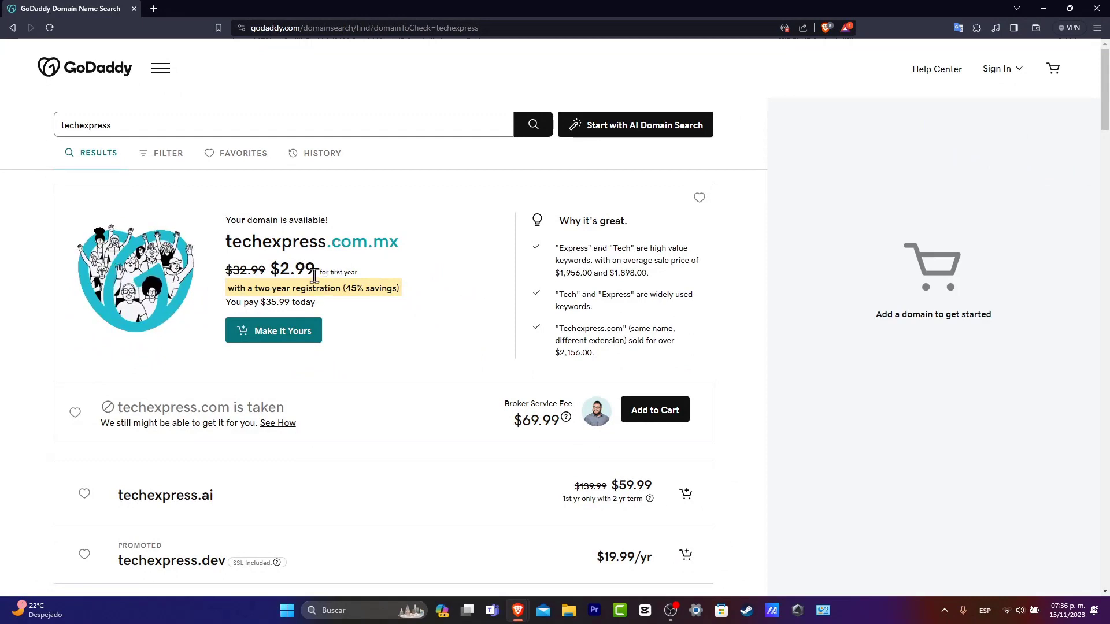
Highlight the available techexpress.com.mx domain and its $2.99 first-year price.
{"action": "left_click_drag", "start_coordinate": [317, 241], "coordinate": [413, 249]}
{"action": "left_click", "coordinate": [403, 271]}
{"action": "left_click_drag", "start_coordinate": [279, 272], "coordinate": [356, 270]}
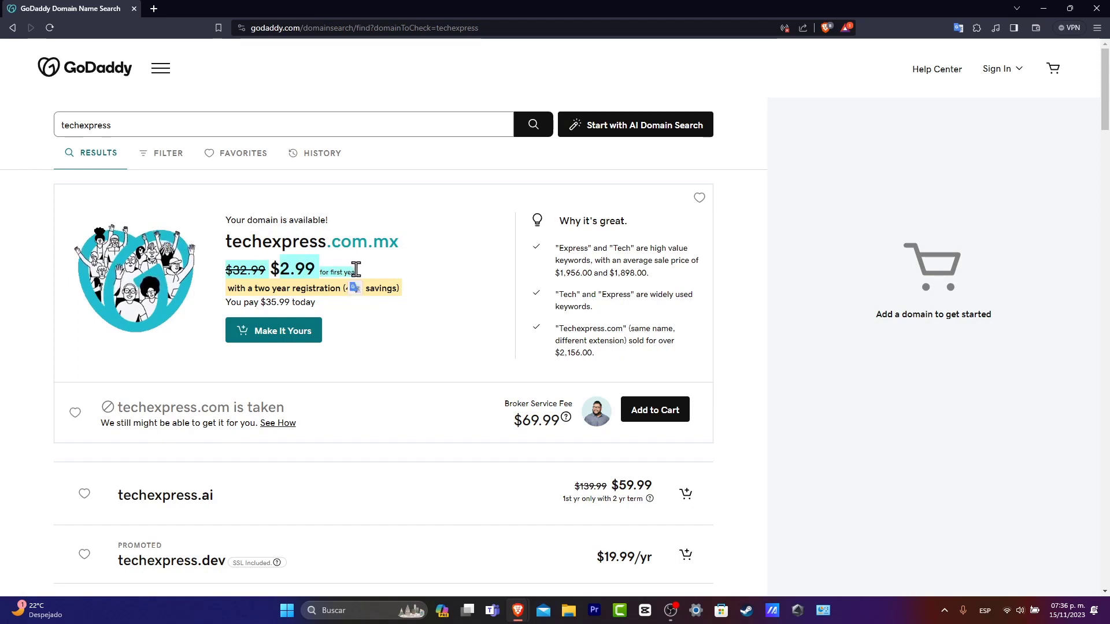
{"action": "left_click", "coordinate": [444, 308]}
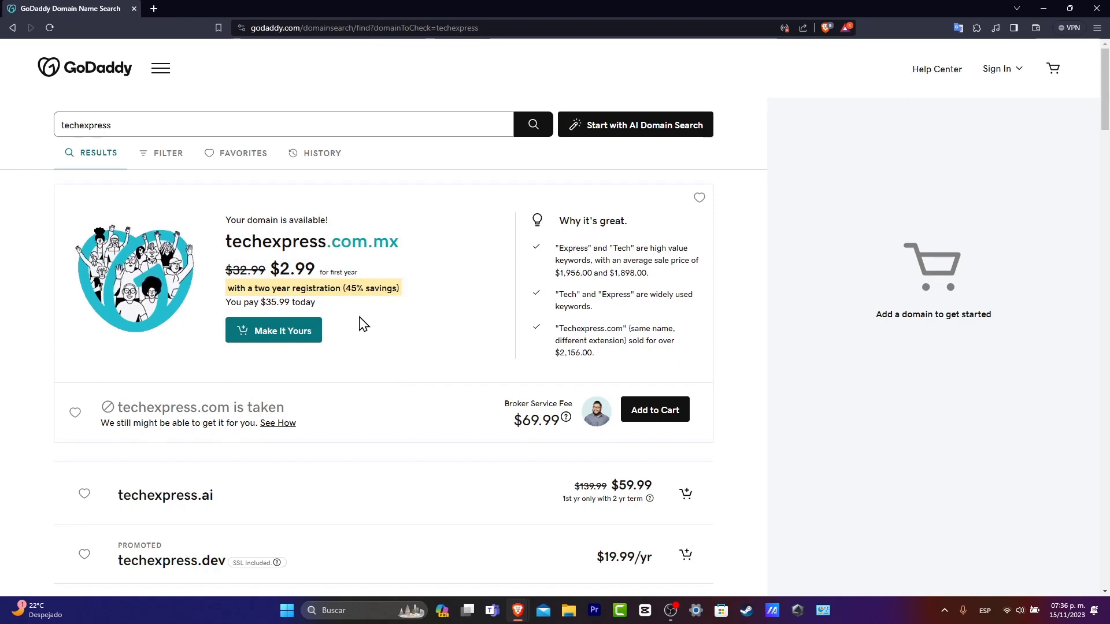
Add techexpress.com.mx to the cart and change its registration from 2 Years to 1 Year.
{"action": "left_click", "coordinate": [290, 345]}
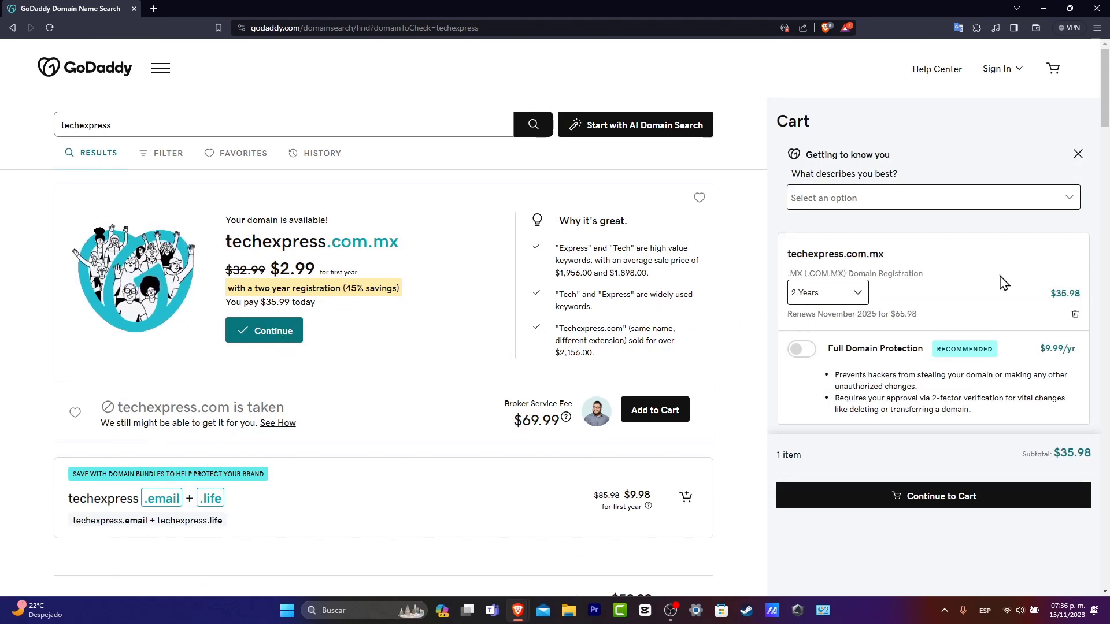
{"action": "left_click", "coordinate": [840, 299]}
{"action": "left_click", "coordinate": [809, 317]}
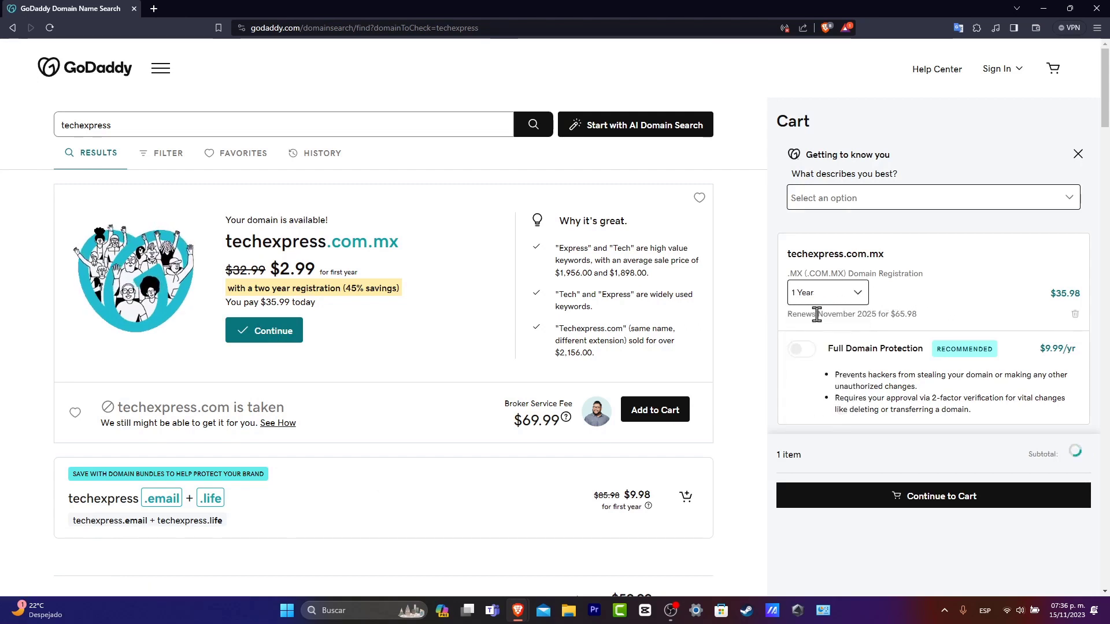
{"action": "left_click_drag", "start_coordinate": [354, 287], "coordinate": [276, 273]}
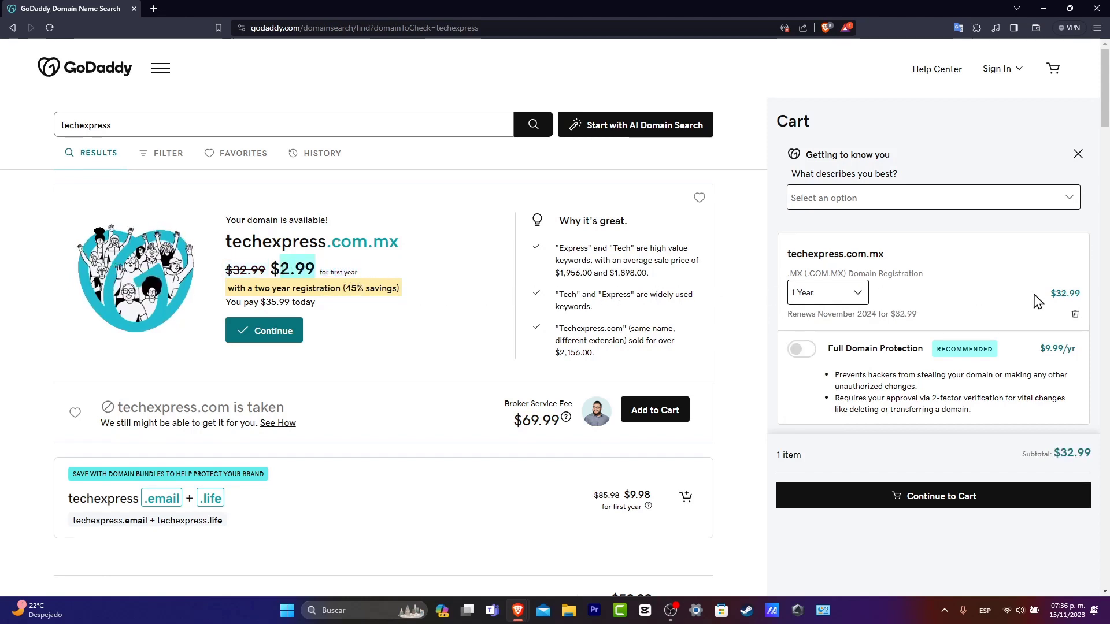
{"action": "left_click_drag", "start_coordinate": [1042, 297], "coordinate": [1087, 304]}
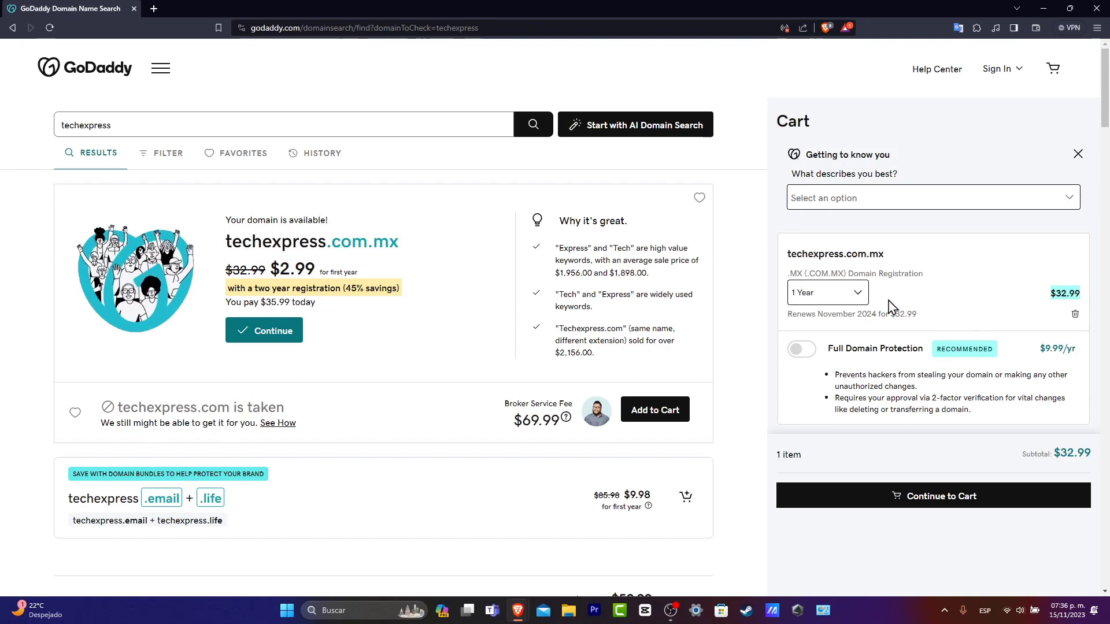
Begin creating a new GoDaddy account with the Continue with Google option.
{"action": "double_click", "coordinate": [379, 241]}
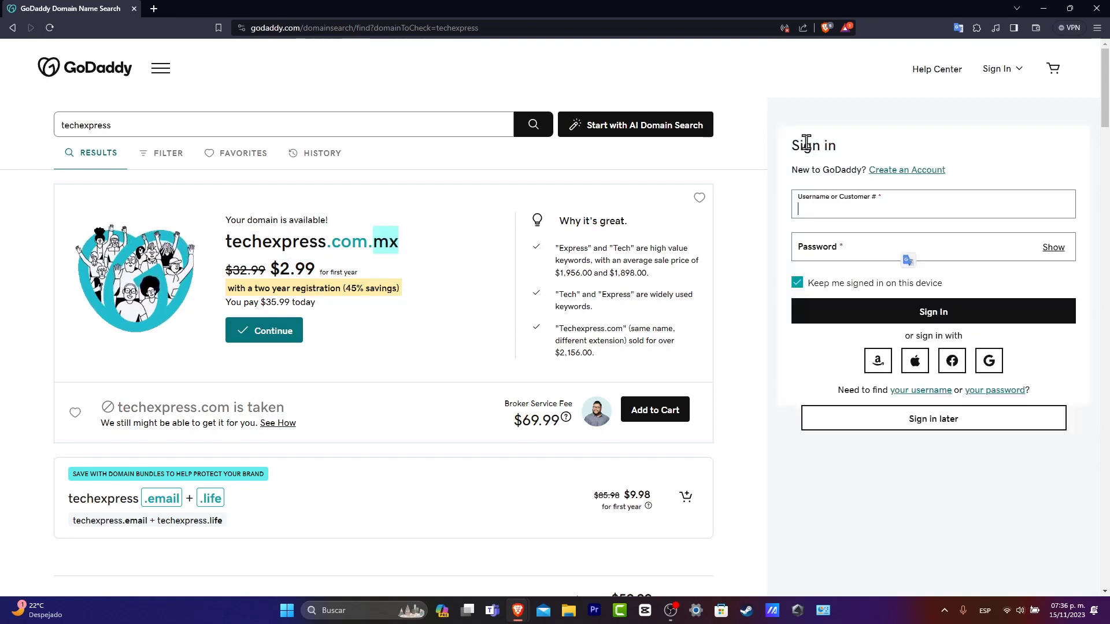
{"action": "left_click_drag", "start_coordinate": [827, 171], "coordinate": [861, 170]}
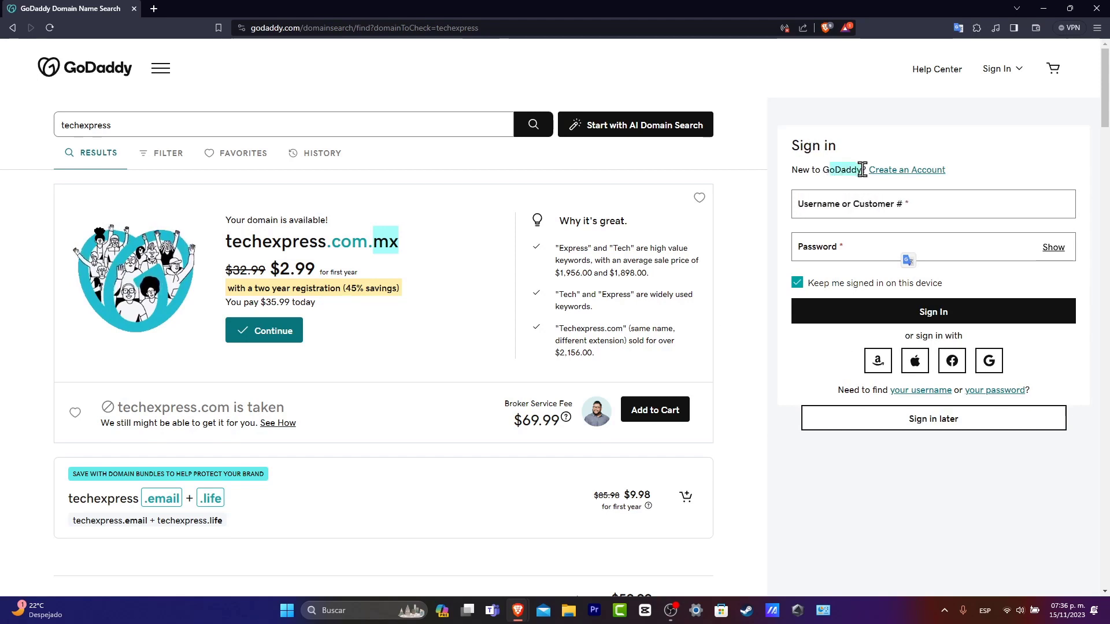
{"action": "left_click", "coordinate": [919, 171]}
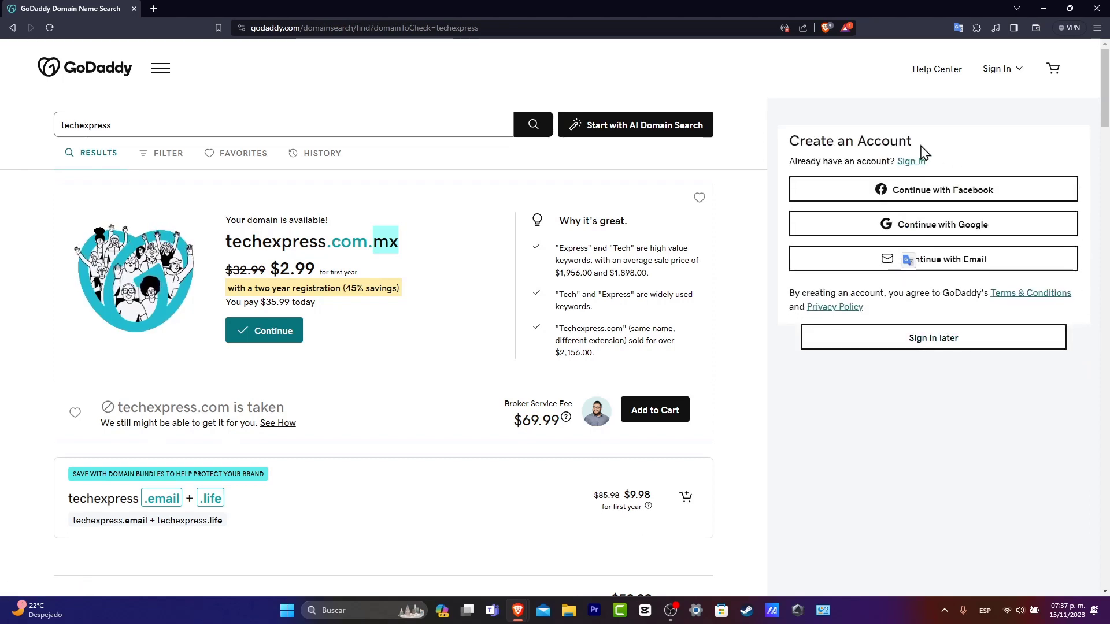
{"action": "left_click", "coordinate": [987, 225]}
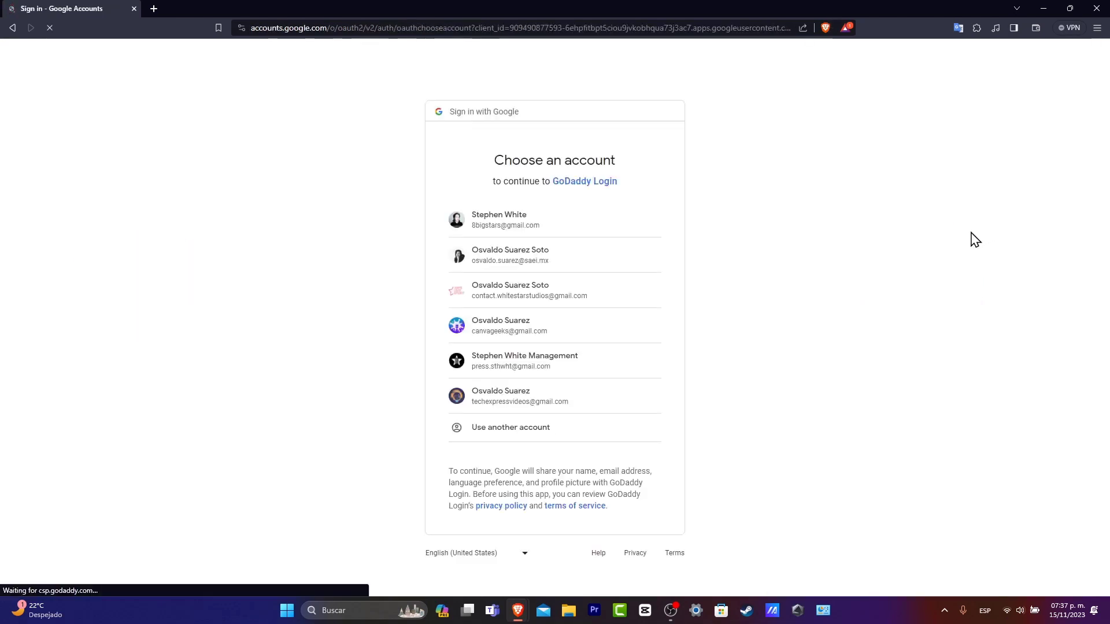
Pick the Google account, then select No Domain Protection on the add-ons page.
{"action": "left_click", "coordinate": [576, 403]}
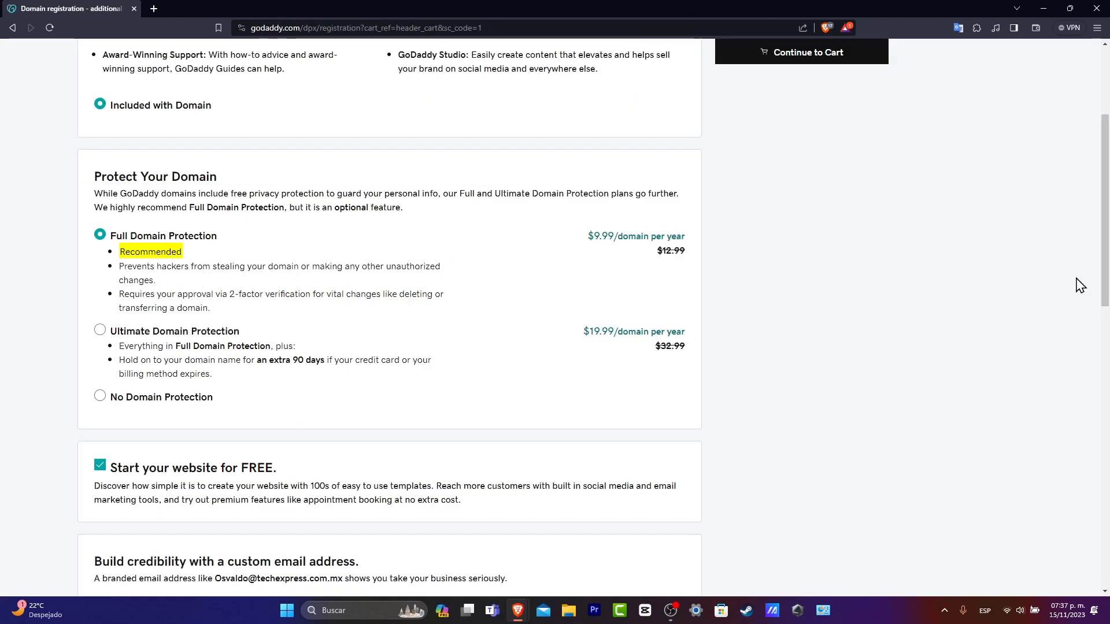
{"action": "left_click", "coordinate": [167, 402]}
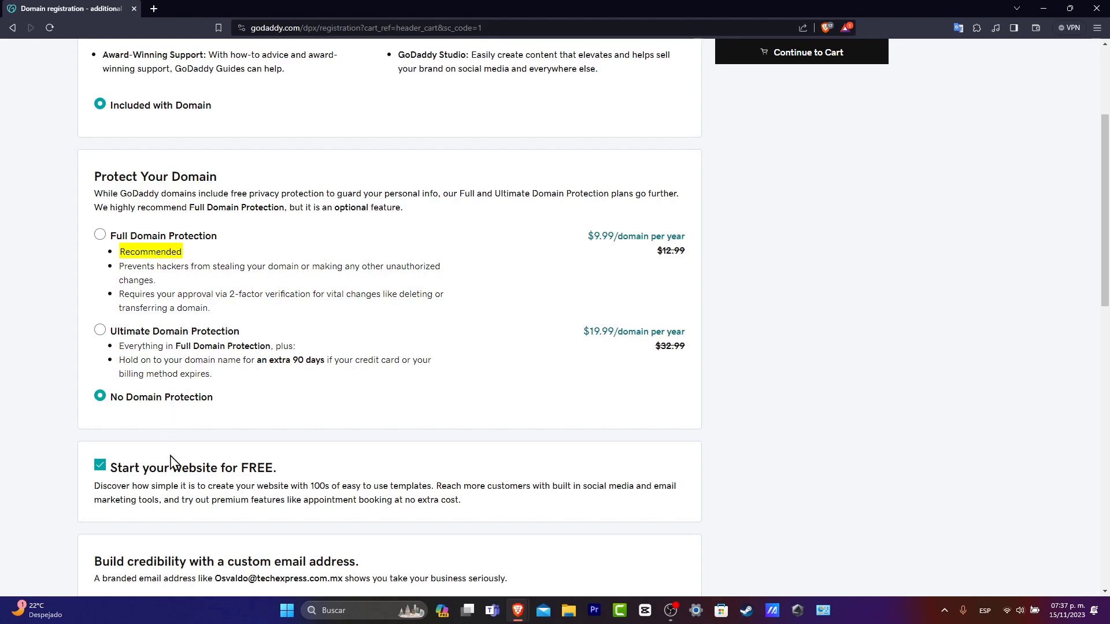
{"action": "scroll", "coordinate": [408, 480], "scroll_direction": "down", "scroll_amount": 6}
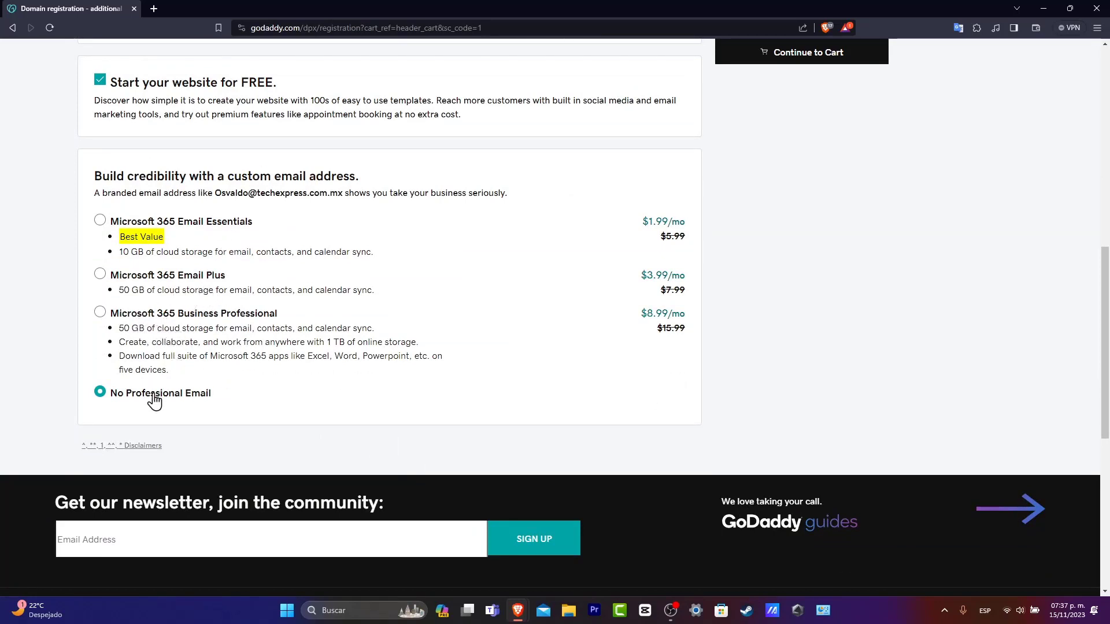
{"action": "scroll", "coordinate": [154, 401], "scroll_direction": "up", "scroll_amount": 15}
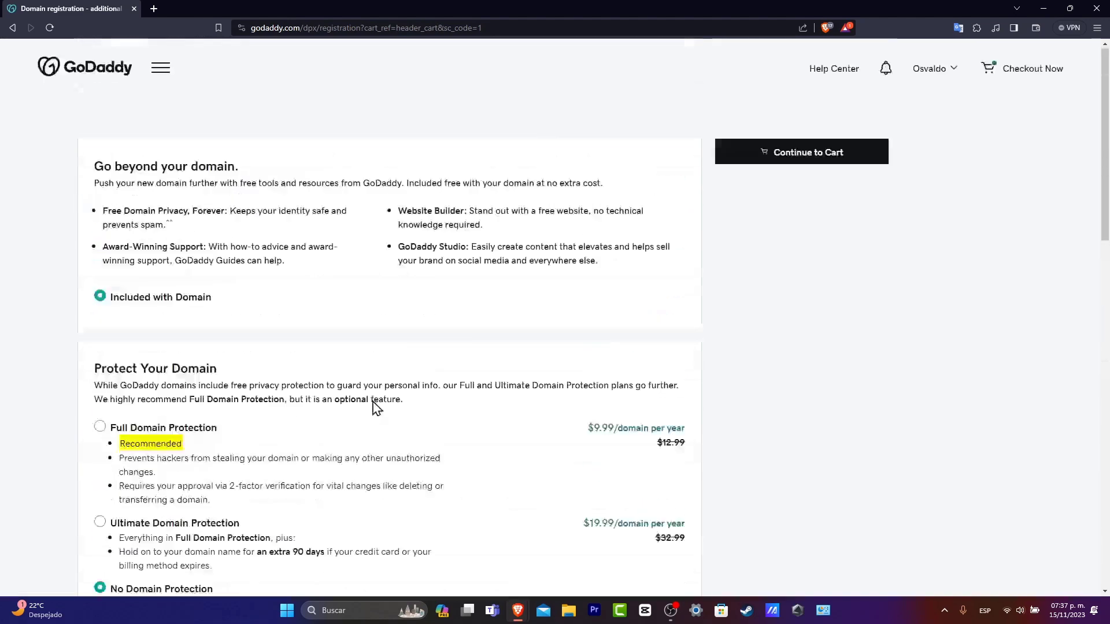
Continue to the .com.mx registration form, then go back to the cart.
{"action": "left_click", "coordinate": [825, 157]}
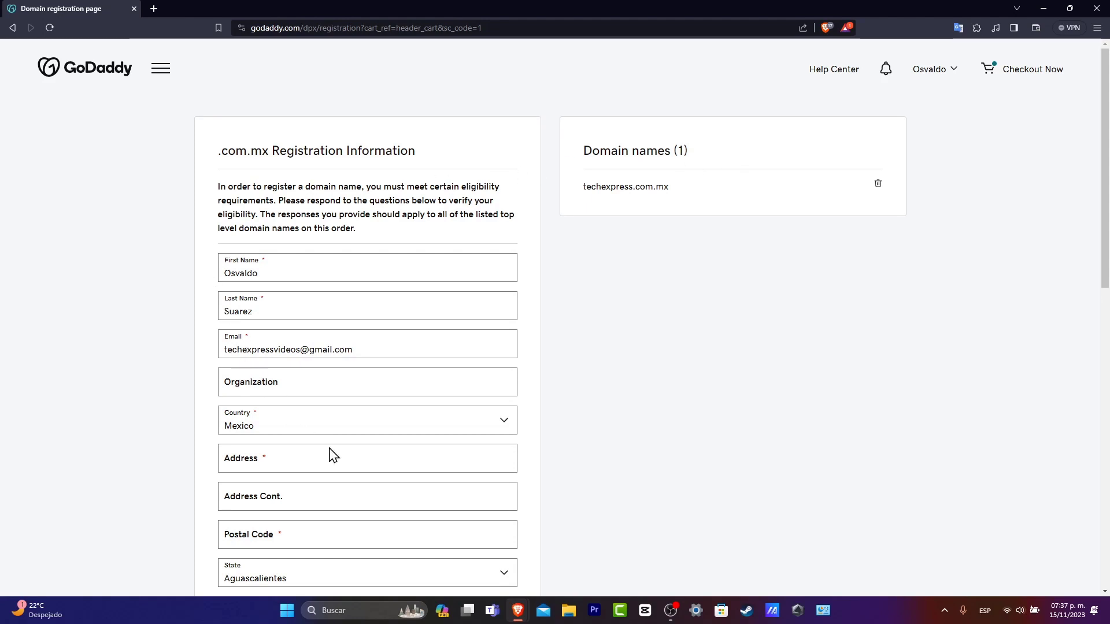
{"action": "scroll", "coordinate": [552, 457], "scroll_direction": "down", "scroll_amount": 3}
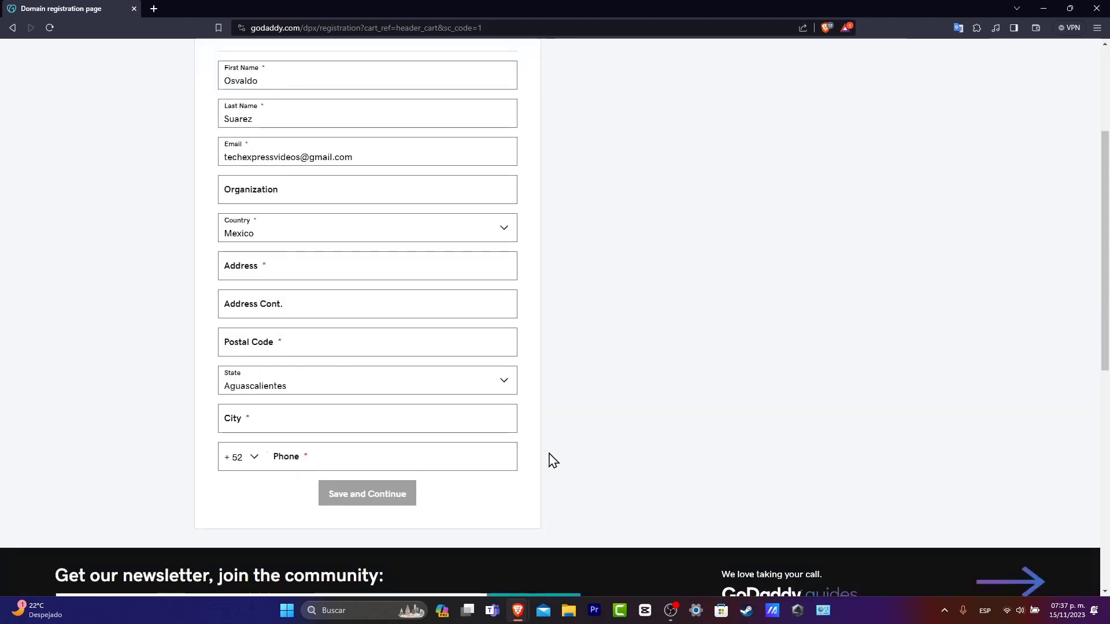
{"action": "scroll", "coordinate": [548, 466], "scroll_direction": "up", "scroll_amount": 5}
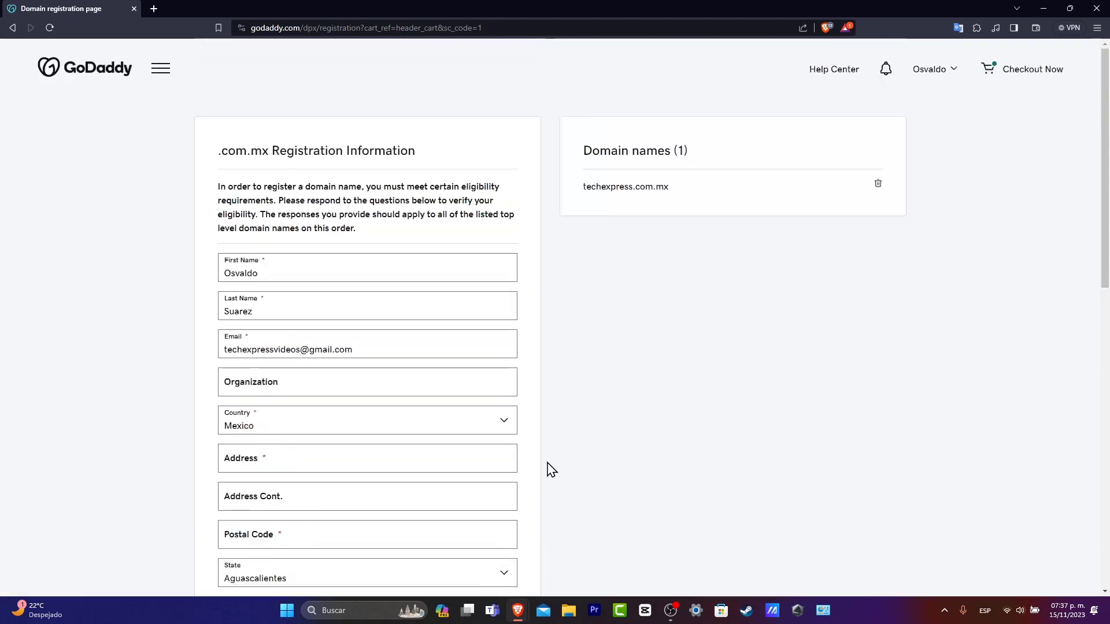
{"action": "key", "text": "alt+Left"}
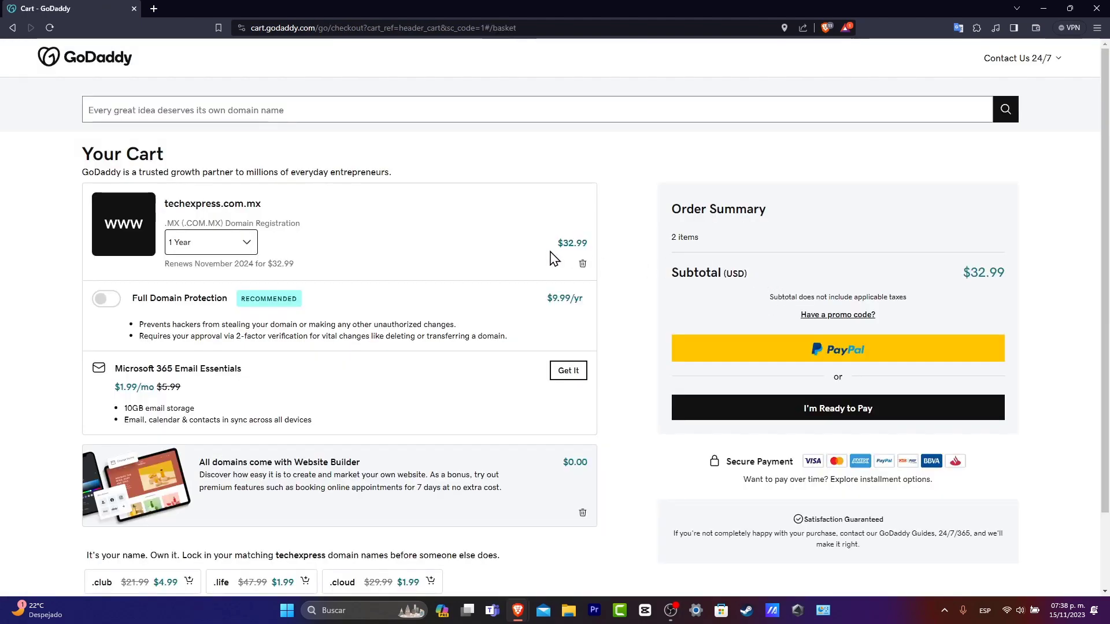
{"action": "left_click", "coordinate": [203, 247]}
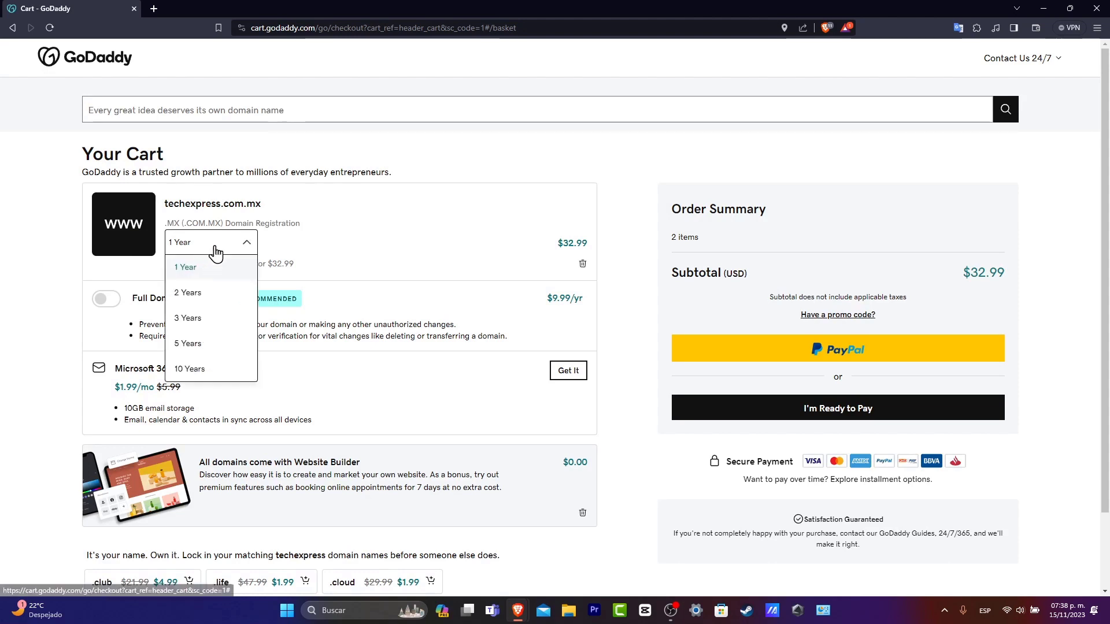
{"action": "left_click", "coordinate": [219, 249]}
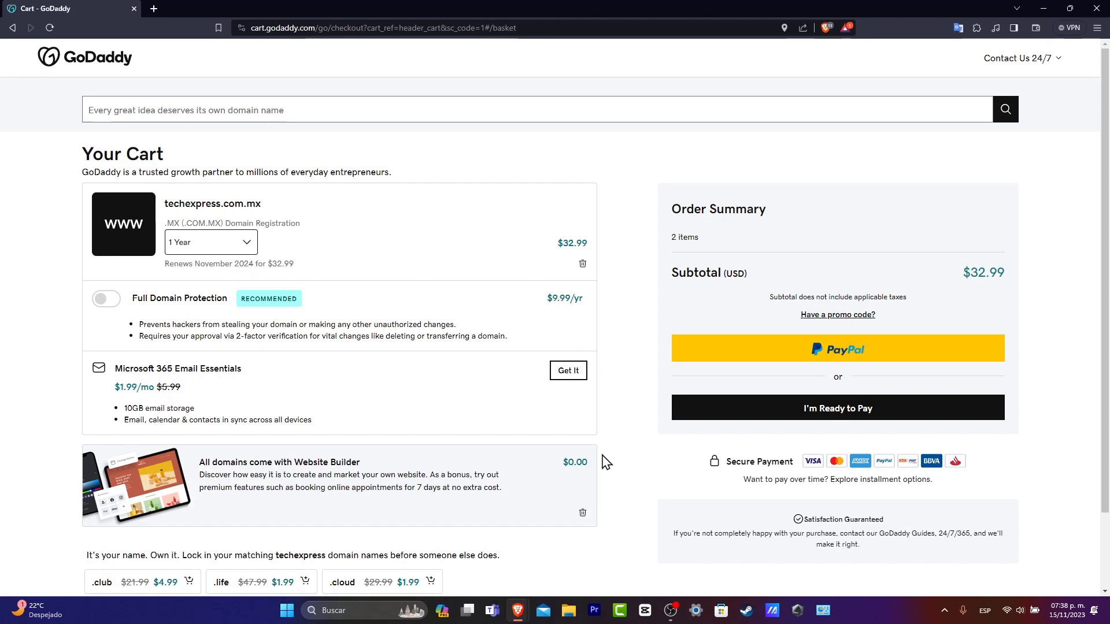
{"action": "left_click_drag", "start_coordinate": [217, 467], "coordinate": [358, 467]}
{"action": "left_click", "coordinate": [386, 475]}
Check out, review the order items, enter the card details and complete the $32.99 purchase.
{"action": "left_click", "coordinate": [793, 417]}
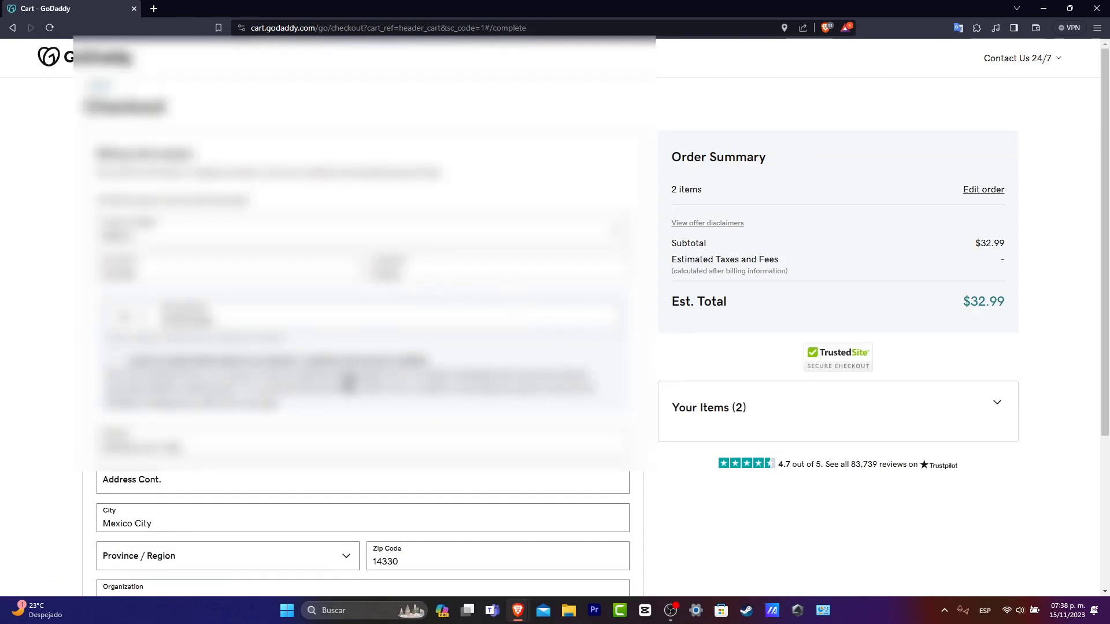
{"action": "scroll", "coordinate": [348, 382], "scroll_direction": "down", "scroll_amount": 3}
{"action": "left_click", "coordinate": [943, 225]}
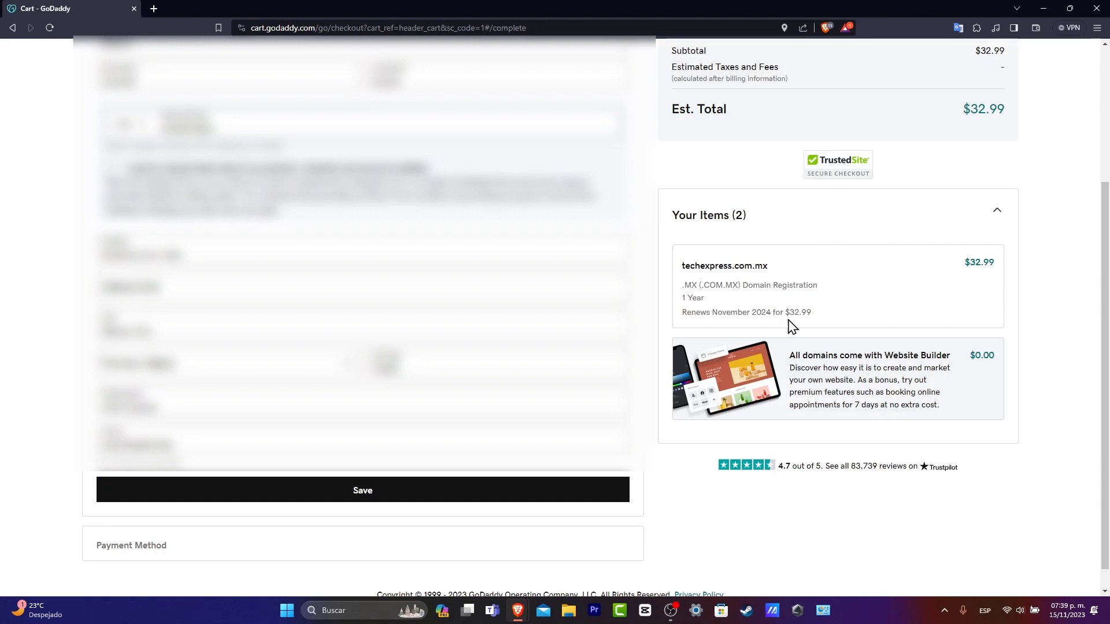
{"action": "left_click_drag", "start_coordinate": [813, 351], "coordinate": [954, 365]}
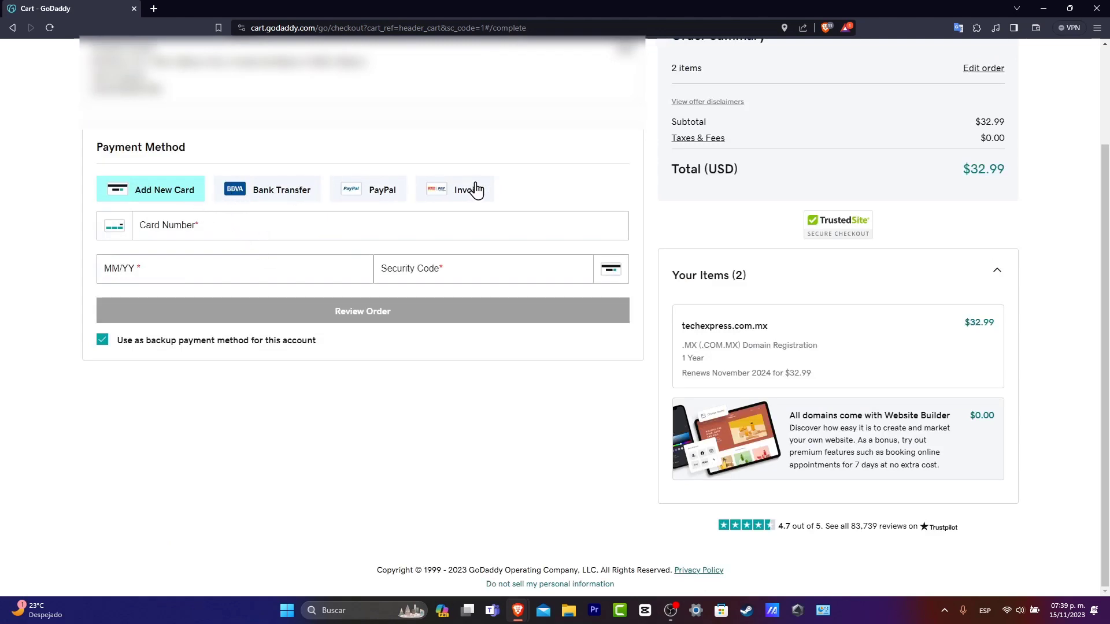
{"action": "left_click", "coordinate": [300, 234]}
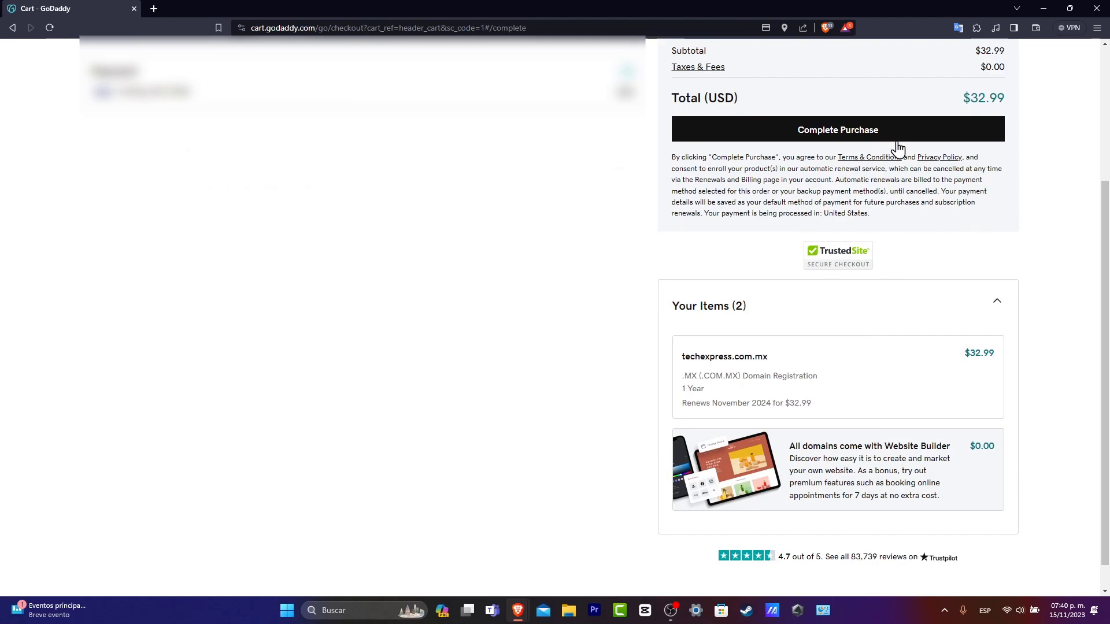
{"action": "left_click", "coordinate": [895, 139]}
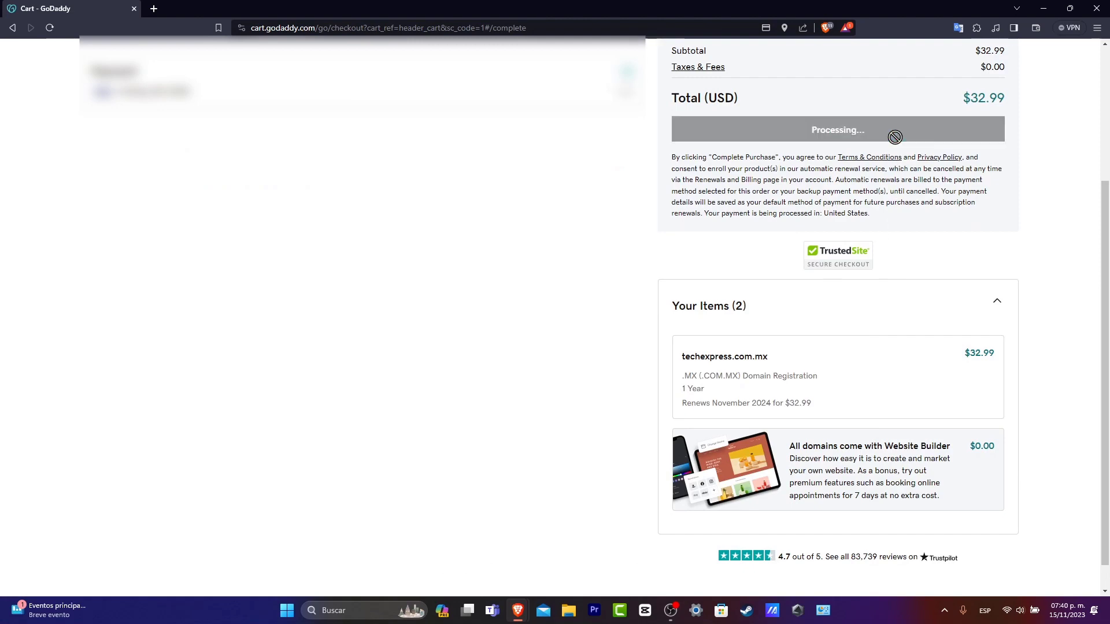
Continue past the confirmation, skipping the Coming Soon page and domain setup options.
{"action": "left_click", "coordinate": [564, 189]}
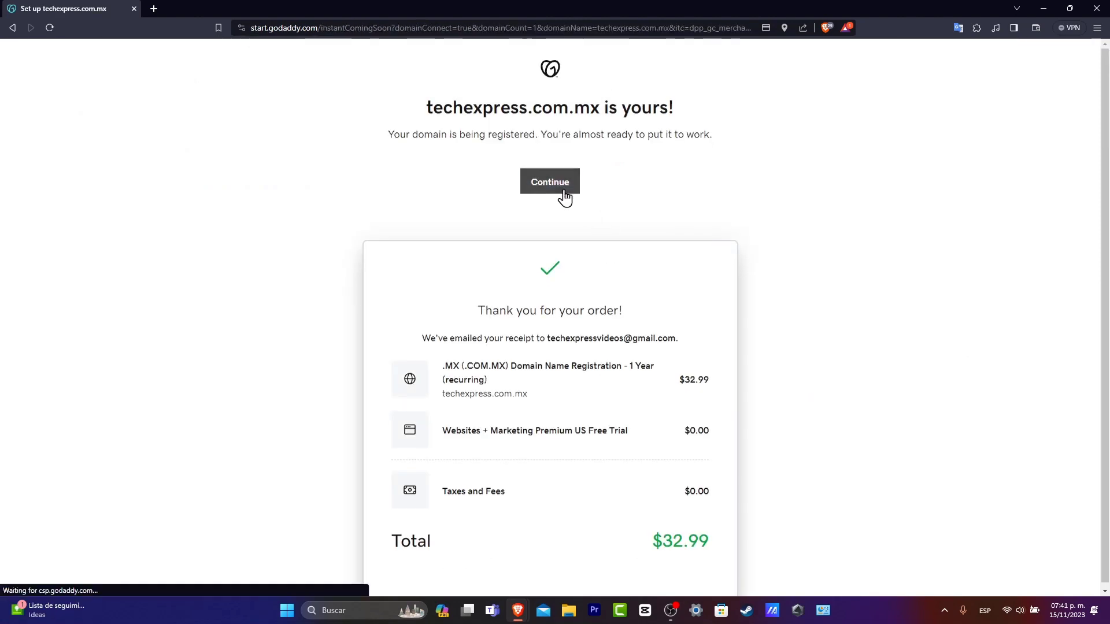
{"action": "left_click", "coordinate": [494, 197]}
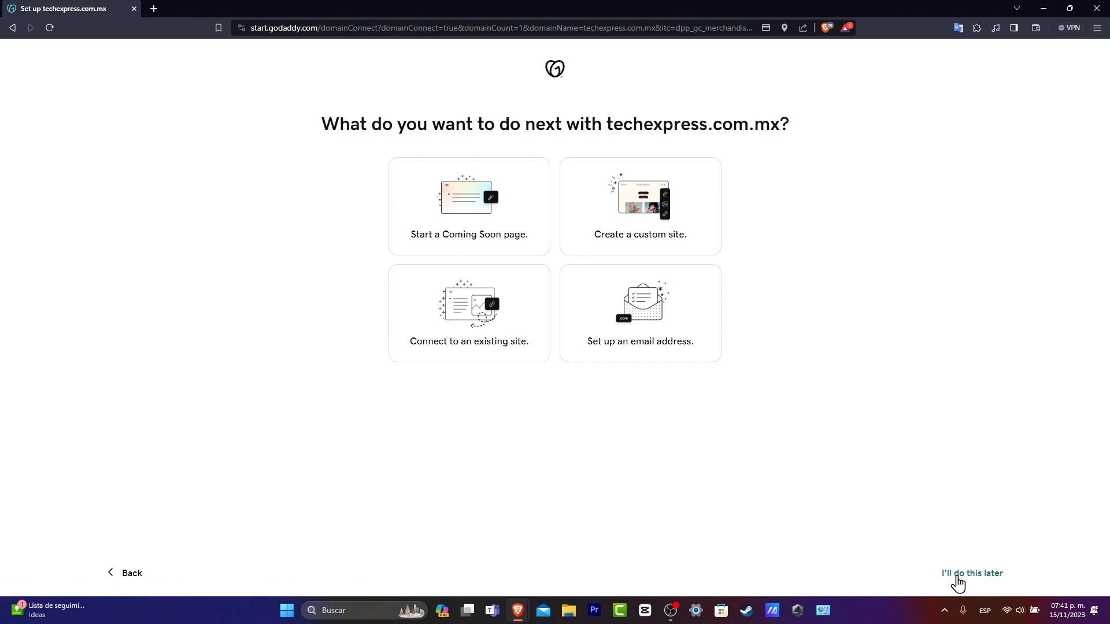
{"action": "left_click", "coordinate": [955, 575]}
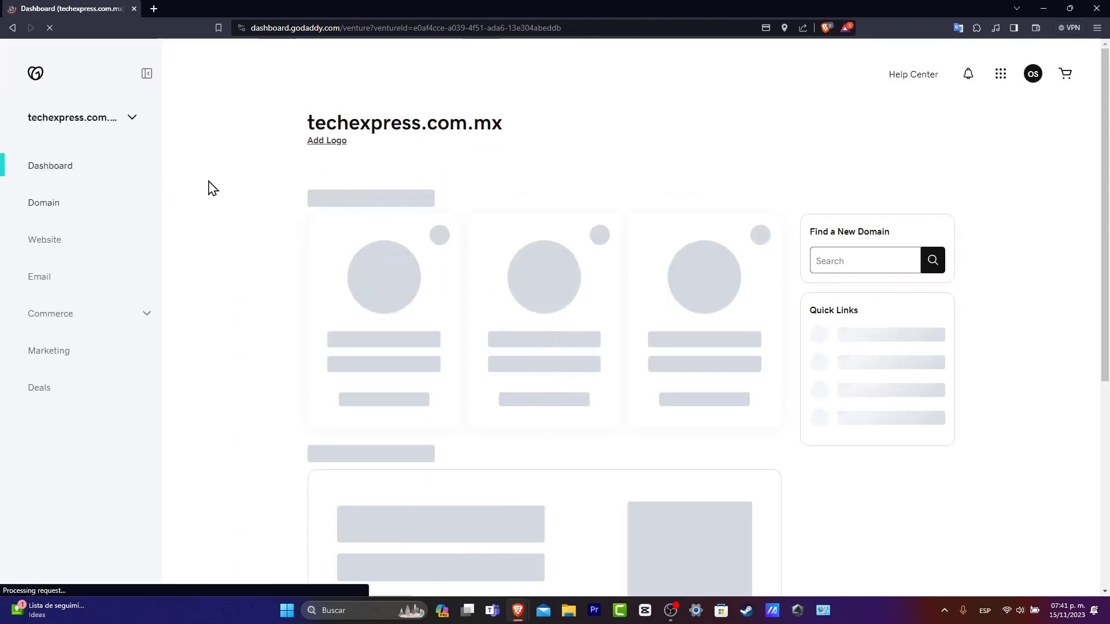
Open the Domain section and then Domain Settings for techexpress.com.mx.
{"action": "left_click", "coordinate": [42, 214]}
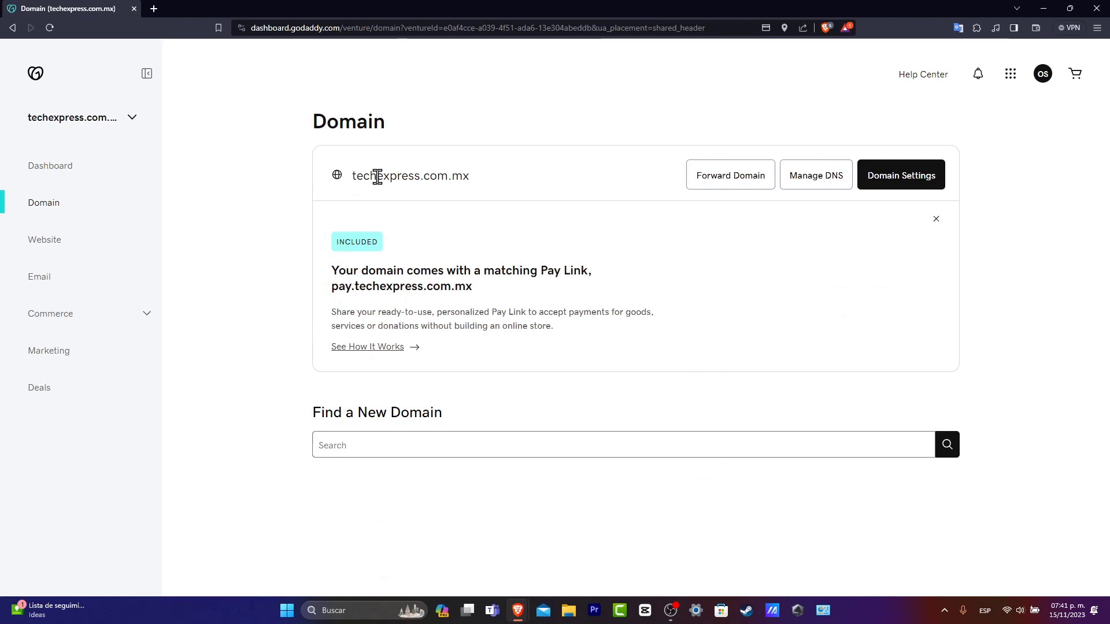
{"action": "left_click_drag", "start_coordinate": [373, 176], "coordinate": [540, 186]}
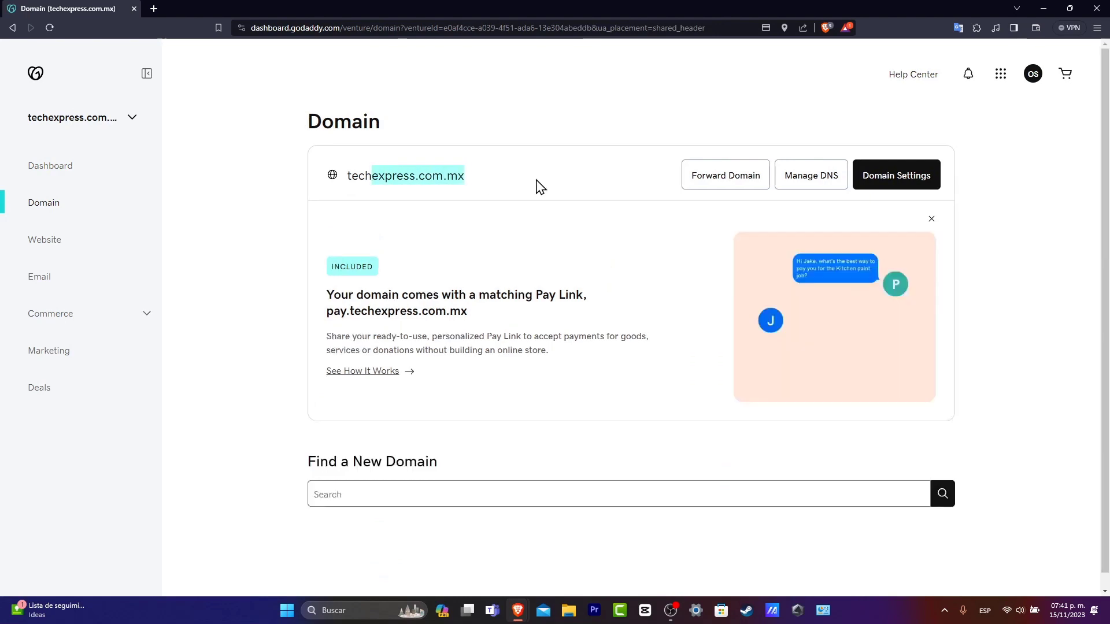
{"action": "left_click", "coordinate": [916, 183]}
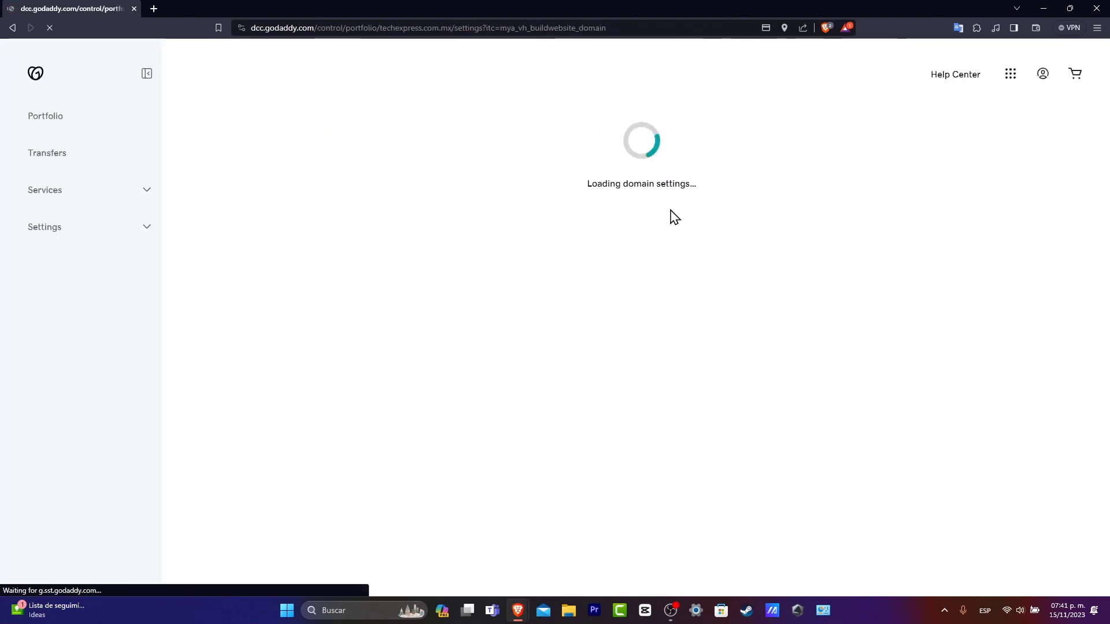